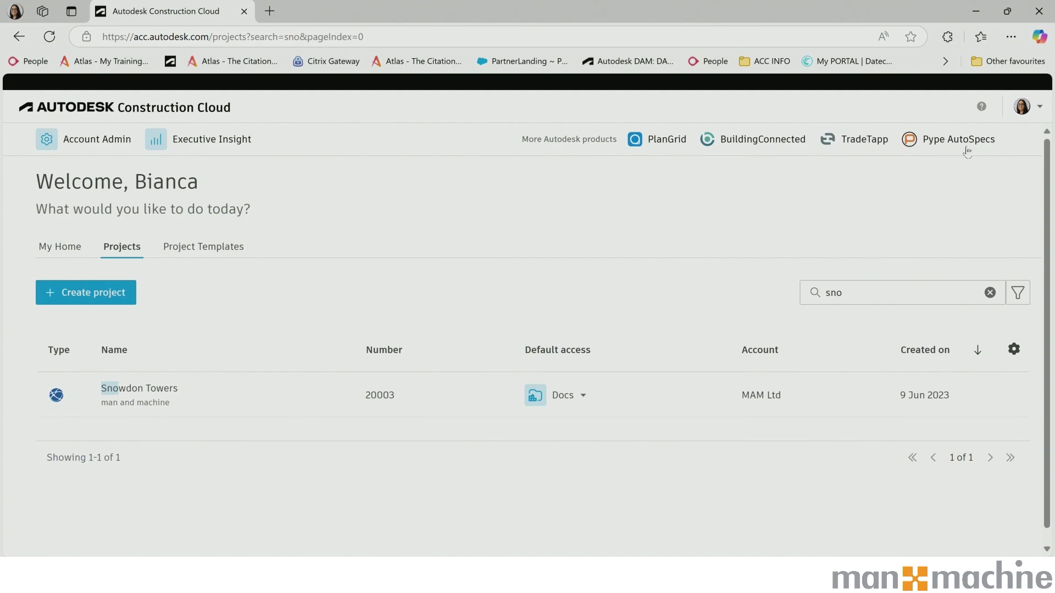
- Open the Snowdon Towers project and view the Project Files folder permissions: five users with Manage access
left_click(153, 390)
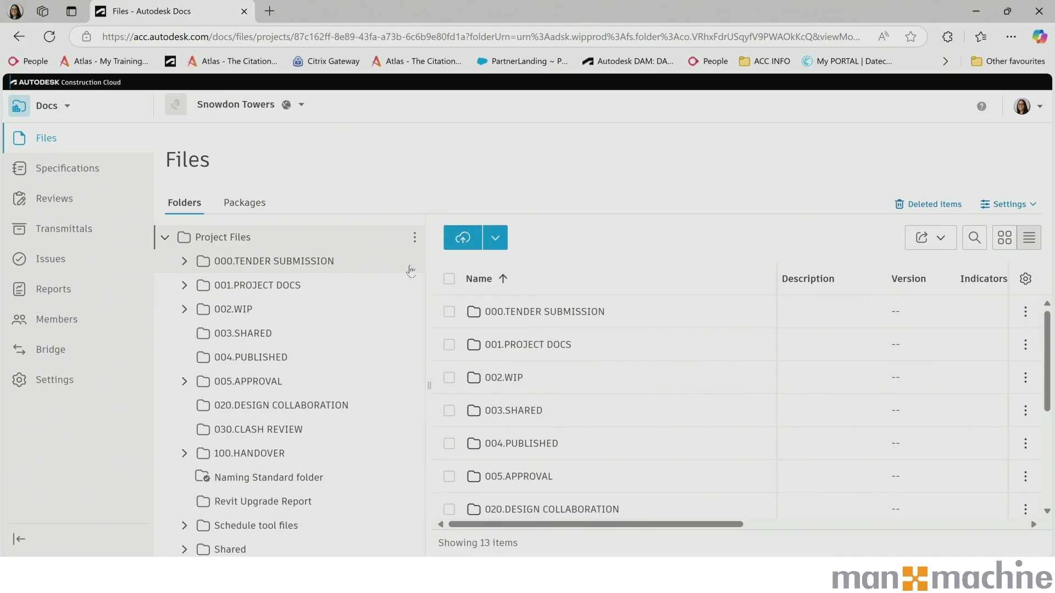
left_click(414, 238)
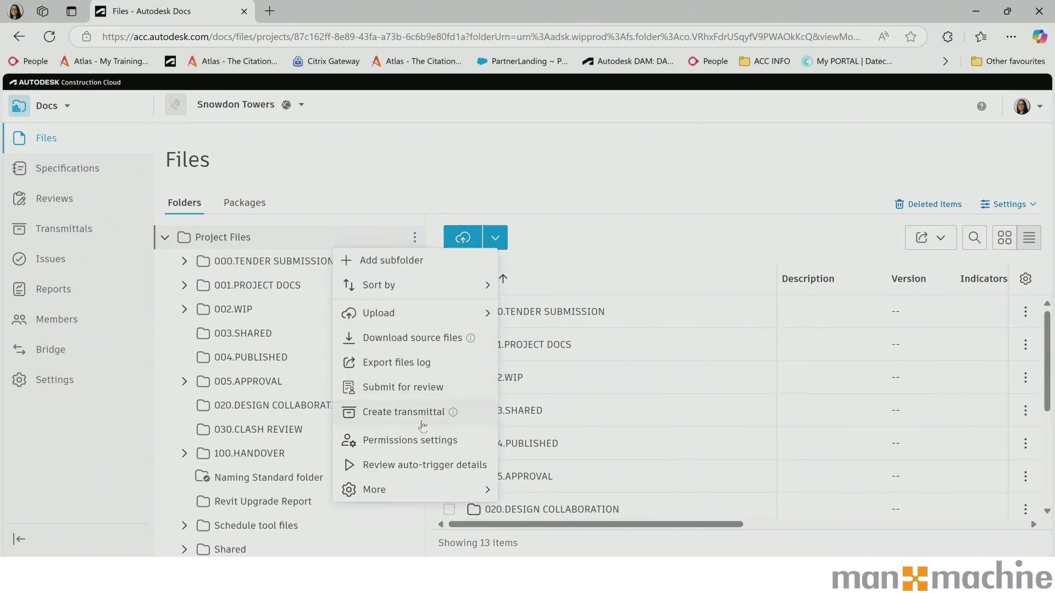
left_click(418, 448)
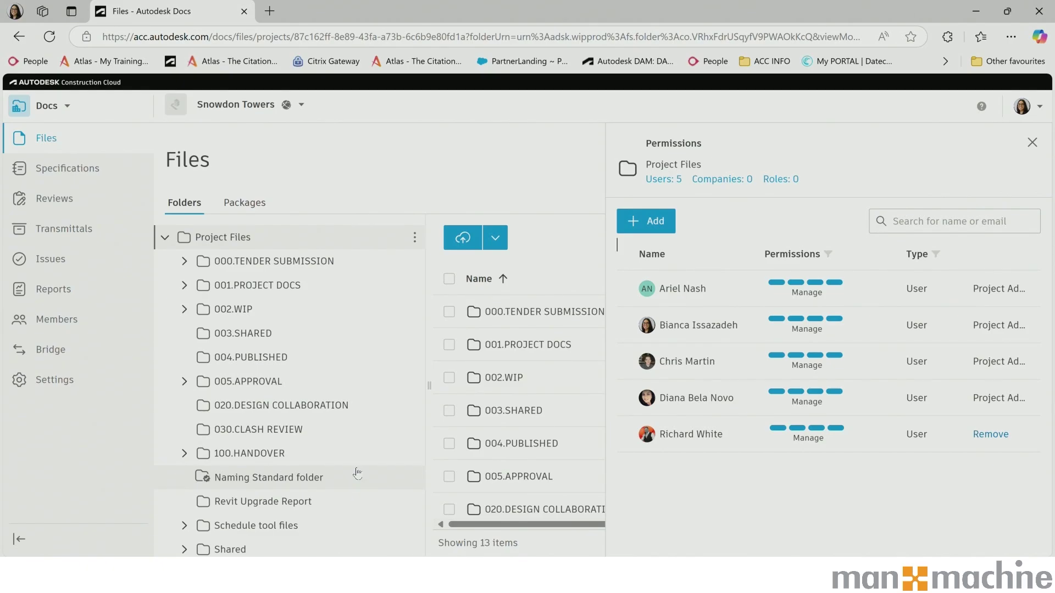
- Expand 002.WIP to reveal 001.PROJECT MANAGER through 006.PLANT ENGINEER and close the Permissions panel
left_click(186, 310)
left_click(1033, 143)
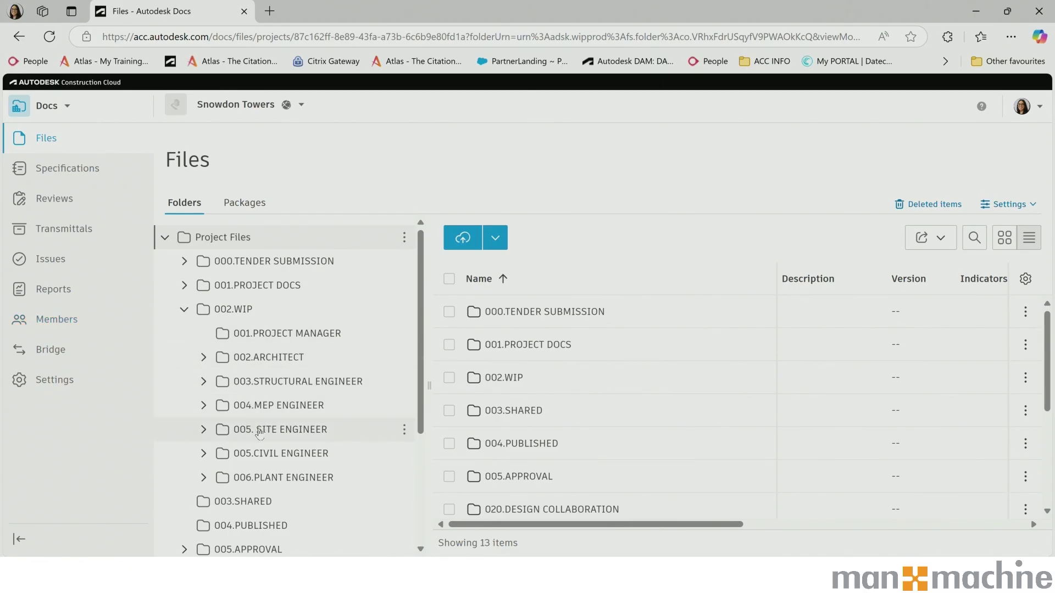
- List the 005. SITE ENGINEER folder's cloud model, then go to Design Collaboration
left_click(207, 431)
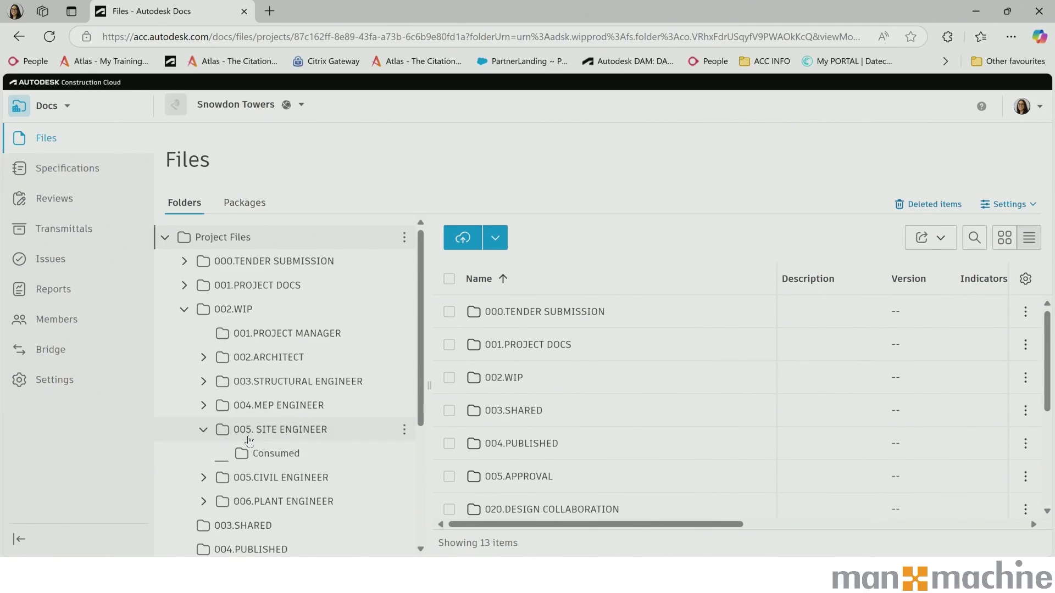
left_click(295, 434)
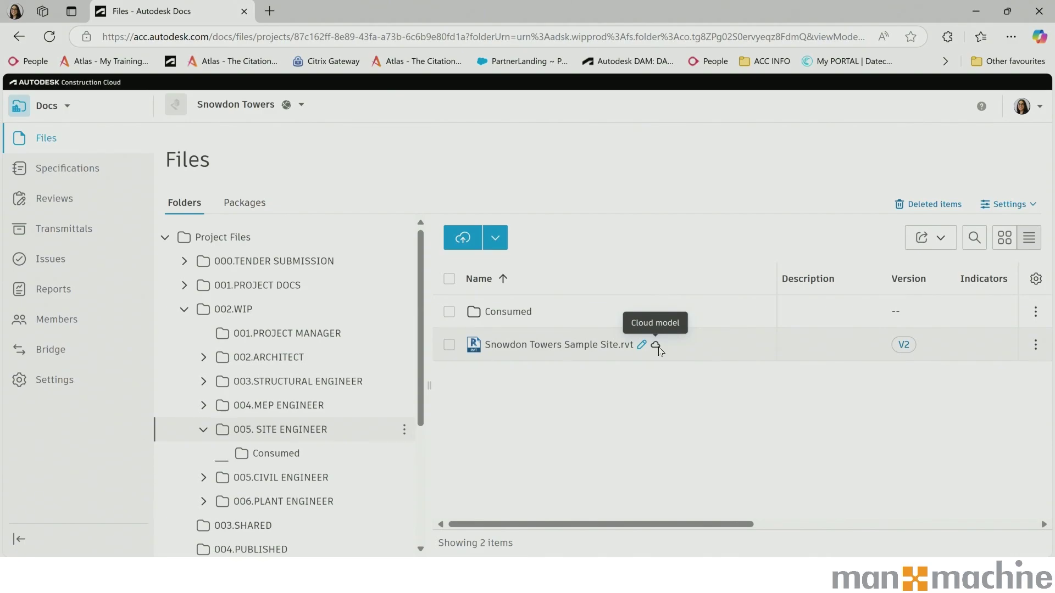
left_click(67, 108)
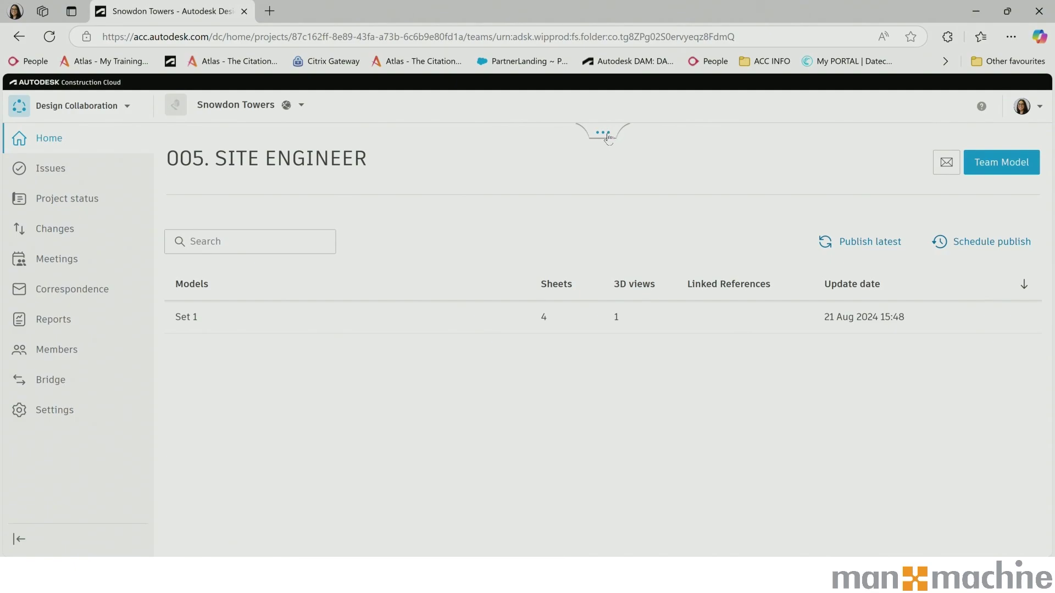
- Expand the timeline's Shared row, then go to Design Collaboration Settings on Team Setup
left_click(608, 136)
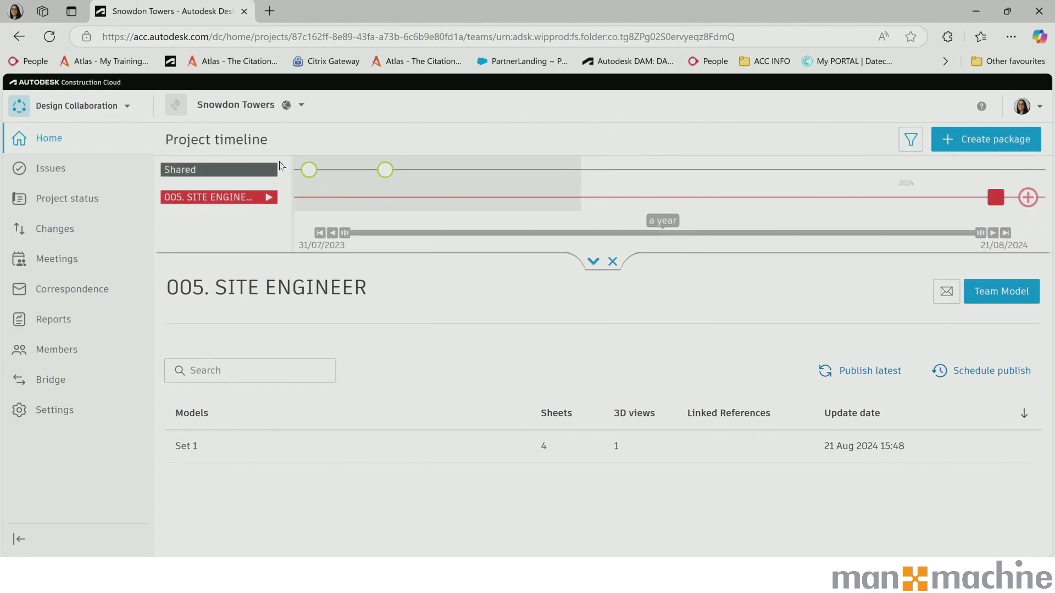
left_click(242, 172)
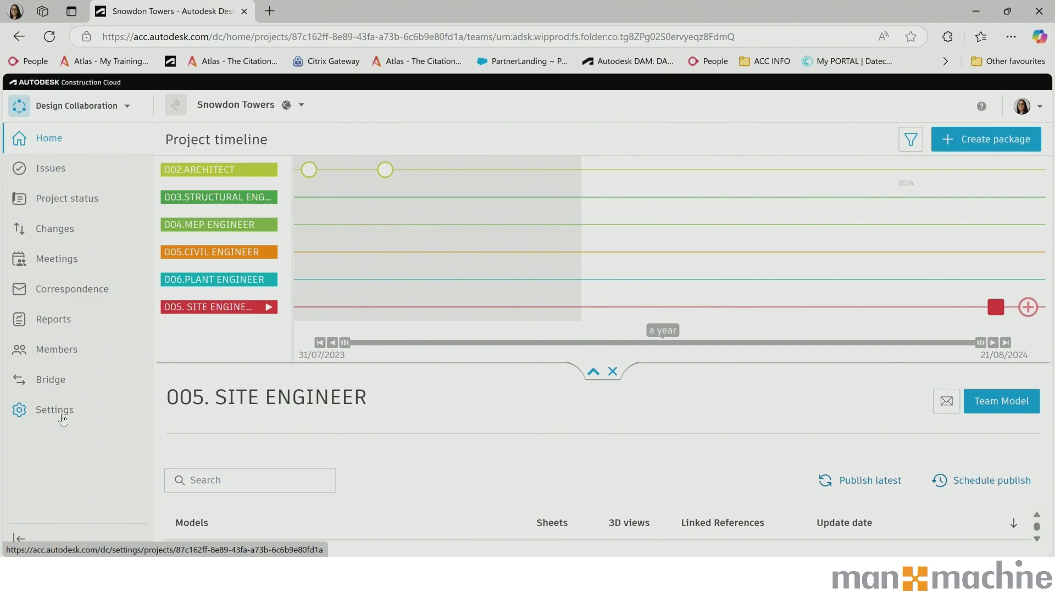
left_click(55, 411)
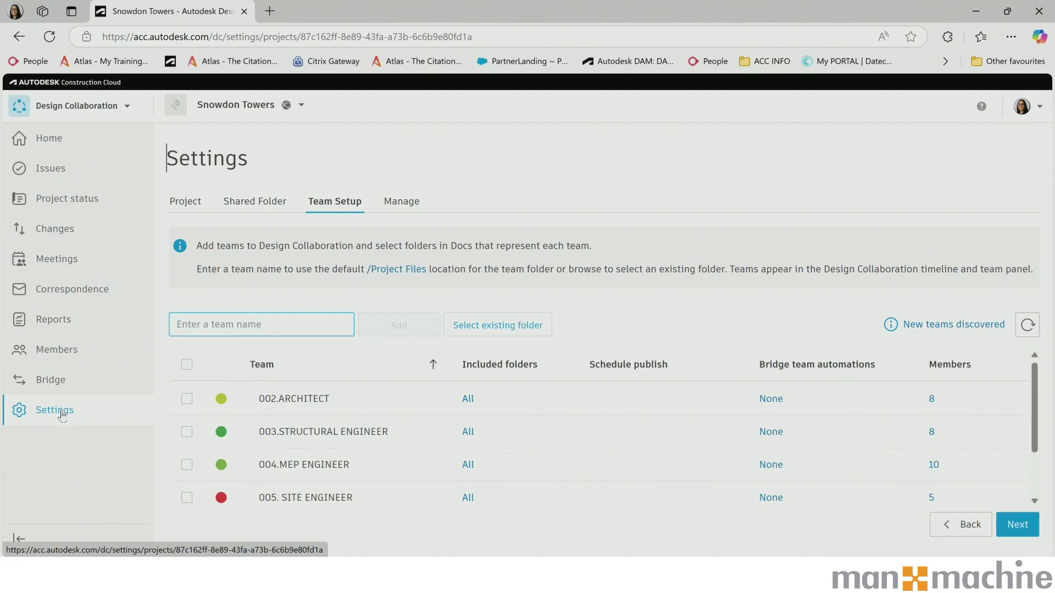
mouse_move(285, 405)
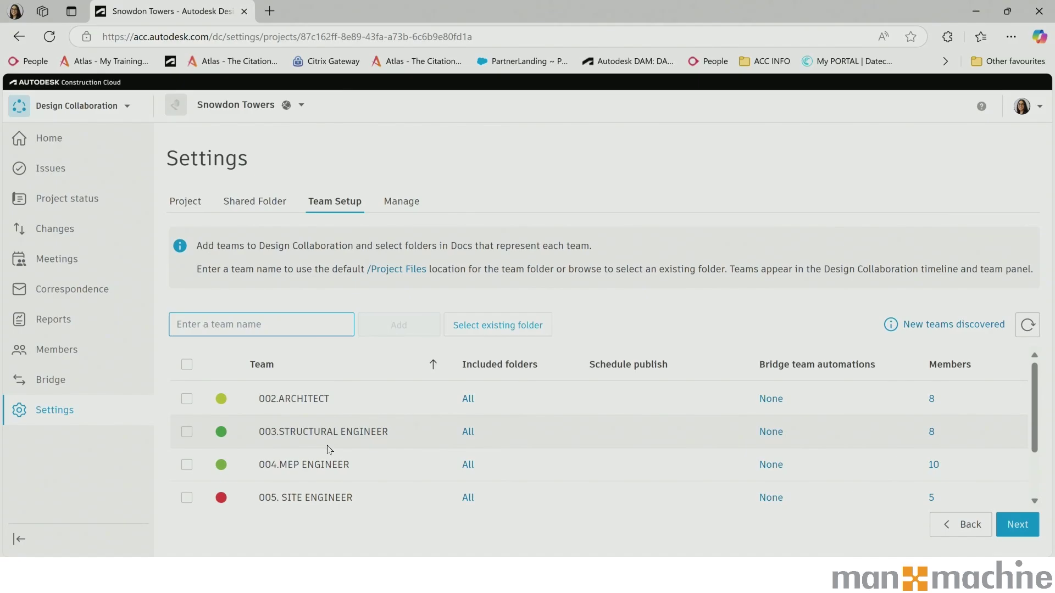
mouse_move(325, 447)
mouse_move(254, 431)
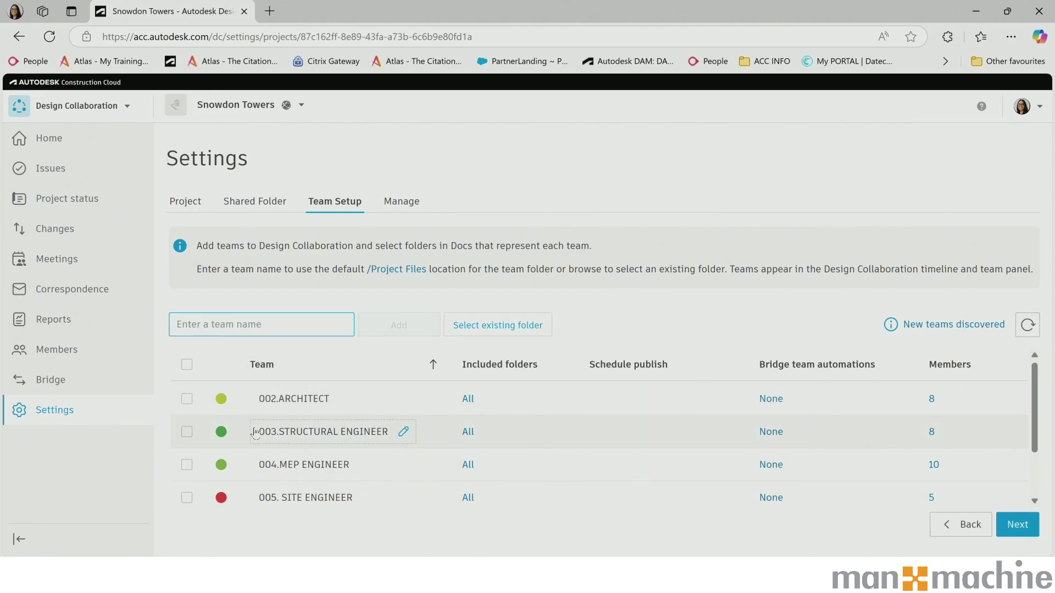
left_click(476, 337)
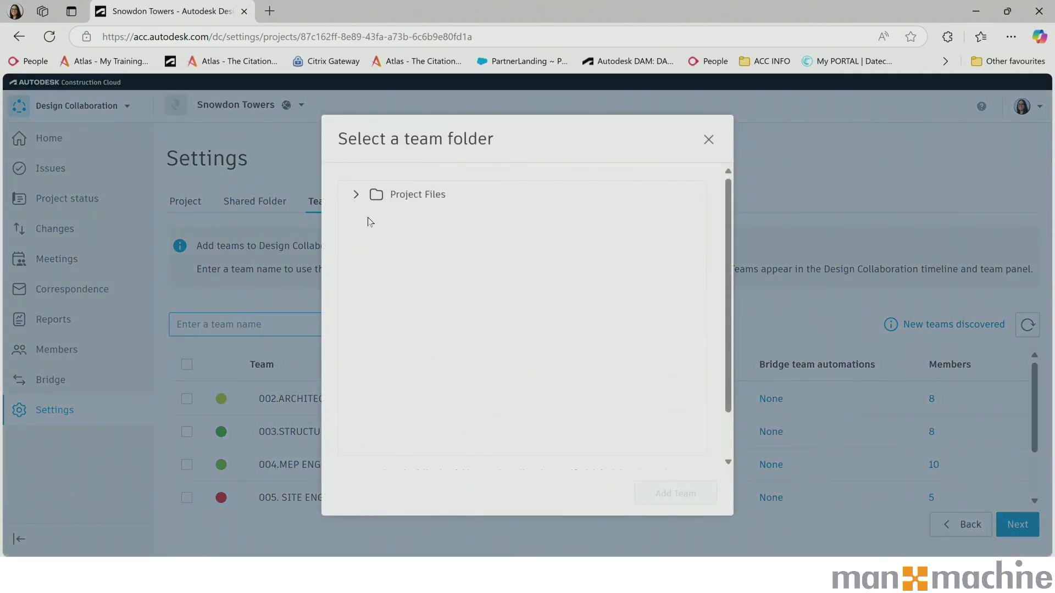
left_click(355, 196)
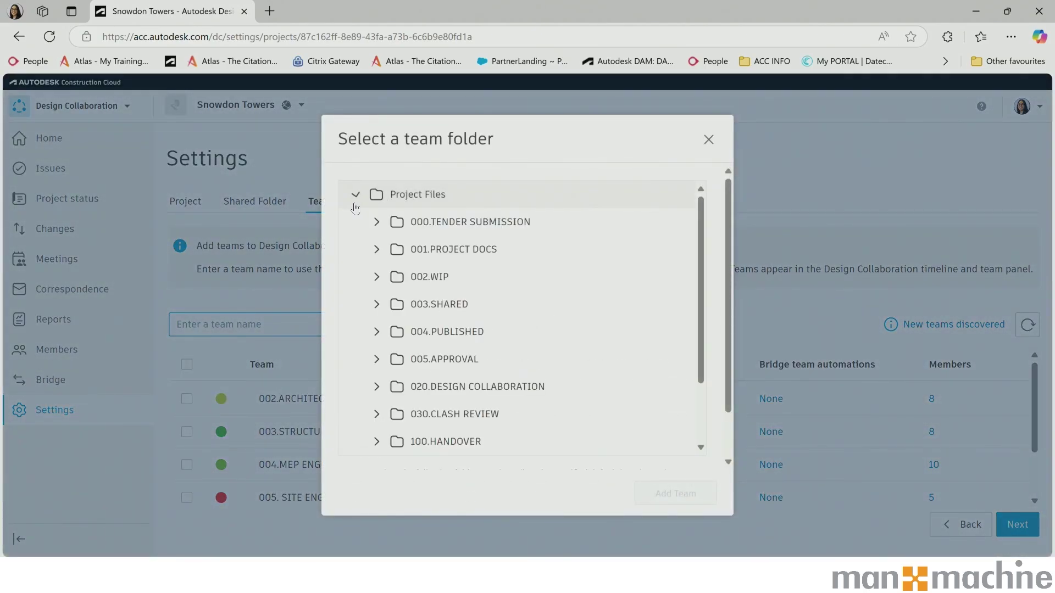
left_click(377, 278)
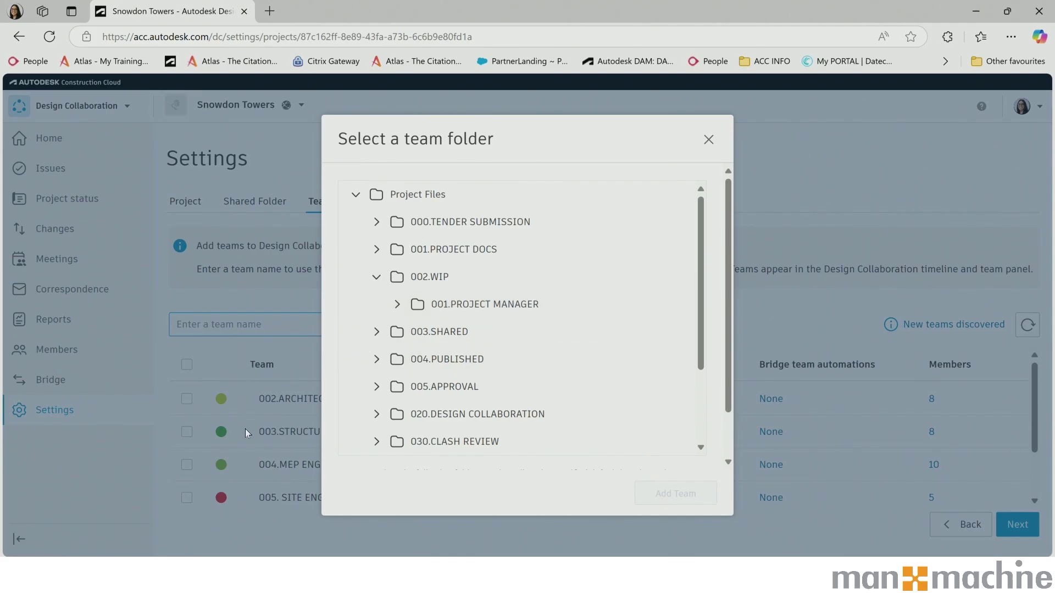
left_click(708, 140)
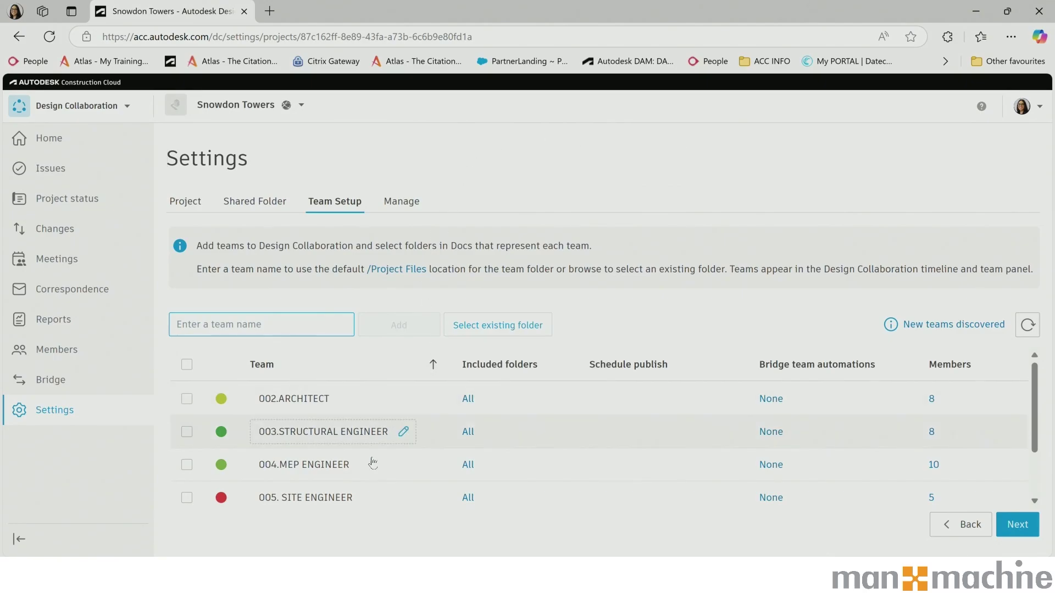
- Edit the 005. SITE ENGINEER team name and bring up its team colour choices
left_click(366, 498)
left_click_drag(373, 497, 252, 497)
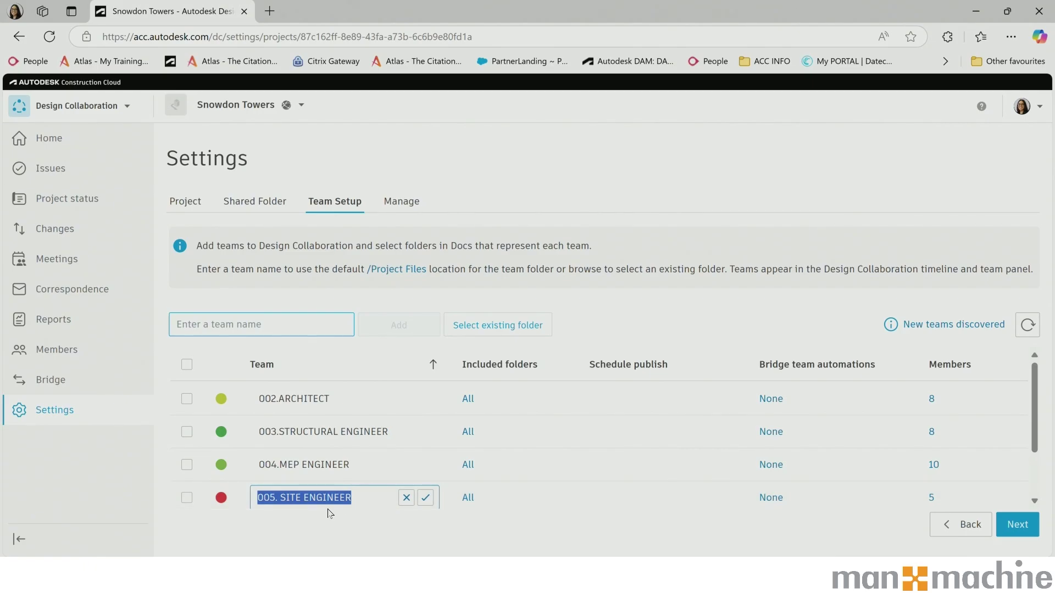
left_click(222, 498)
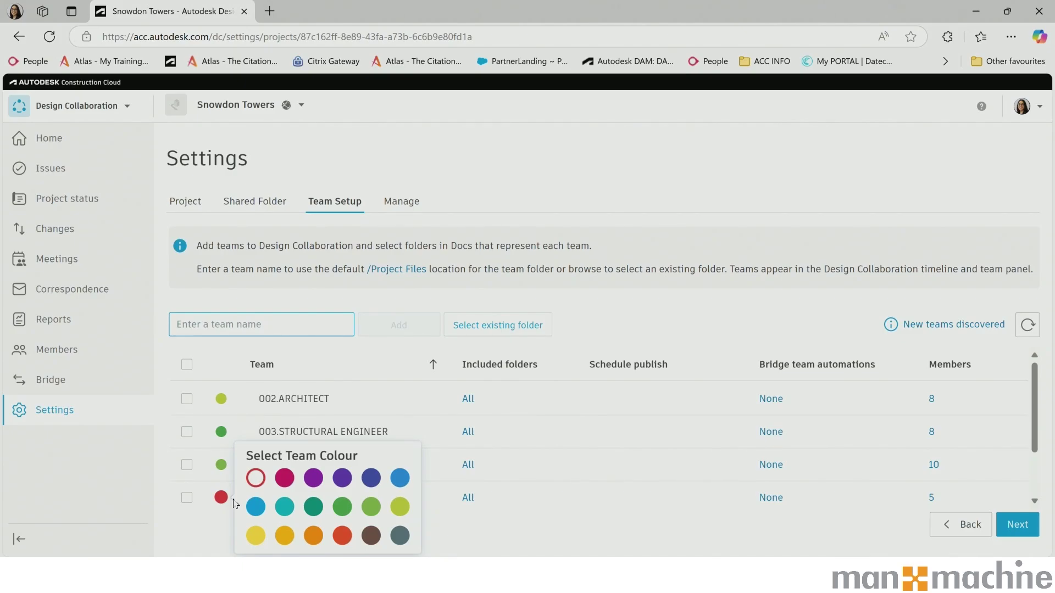
- On Design Collaboration Home, expand the timeline and inspect the red 005 marker for Snowdon Towers Sample Site.rvt v2
left_click(54, 141)
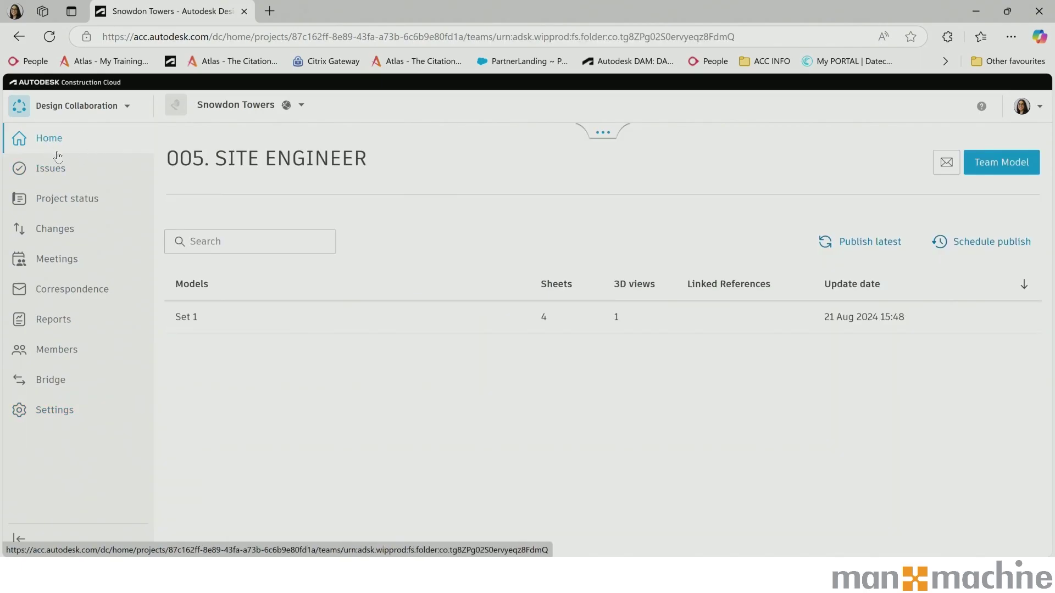
left_click(602, 133)
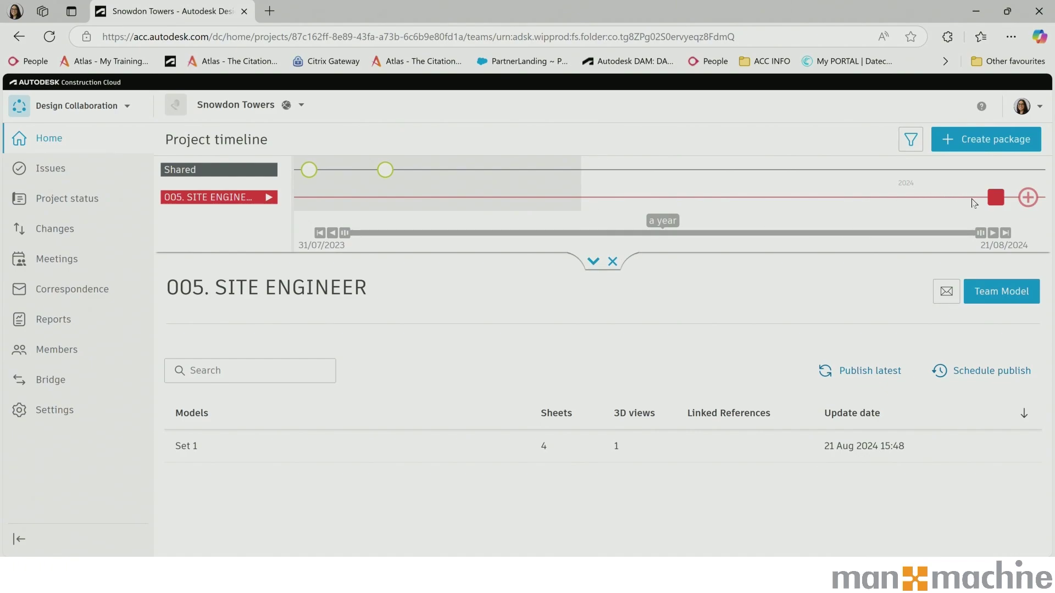
mouse_move(993, 206)
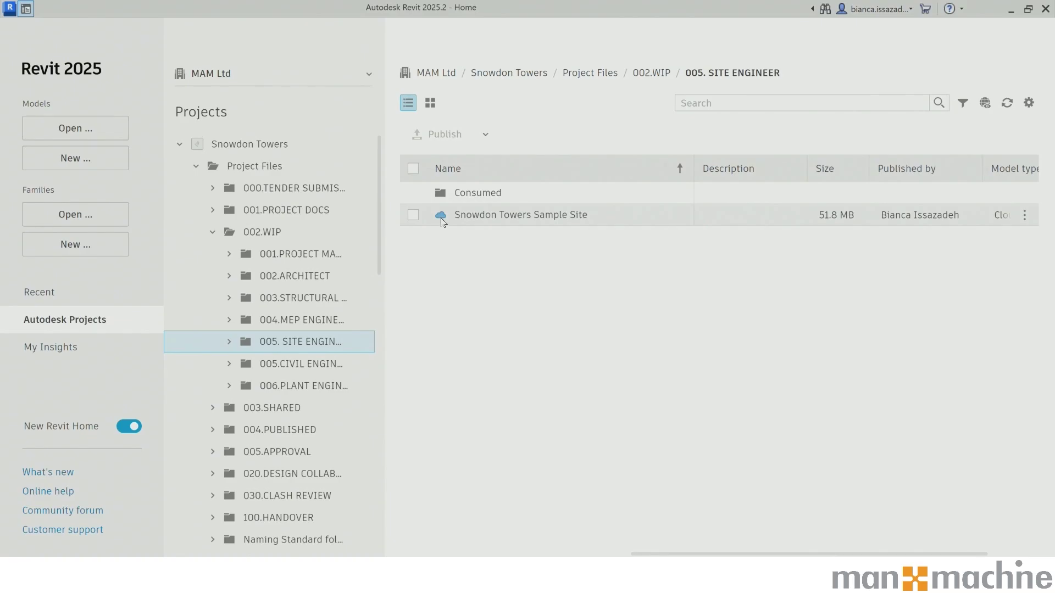
- Browse Snowdon Towers > Project Files > 002.WIP > 005. SITE ENGINEER to find the Sample Site model
mouse_move(440, 218)
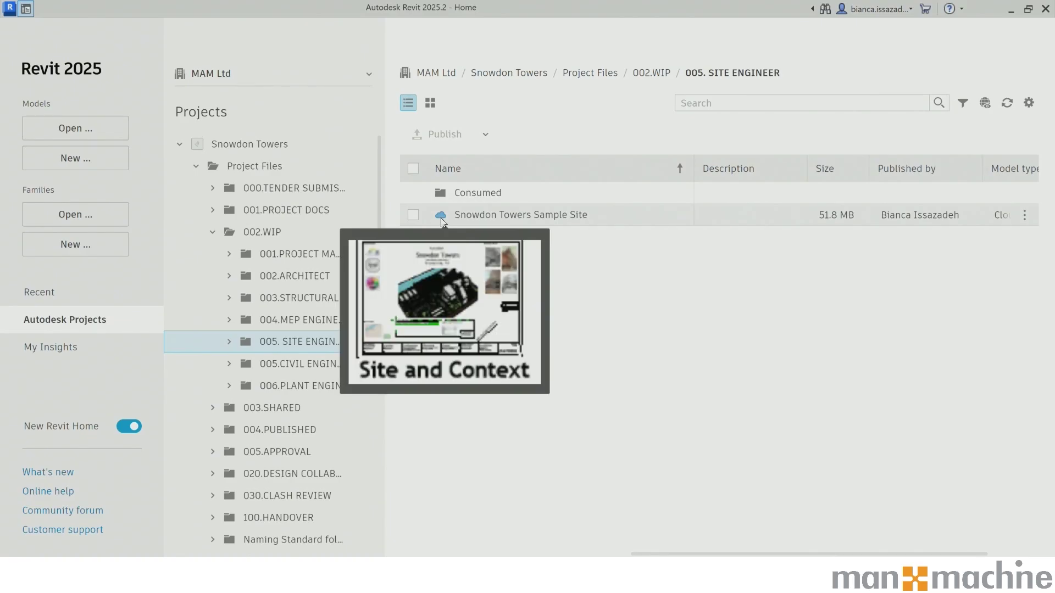
- Open the Snowdon Towers Sample Site cloud model and show the Collaborate ribbon tab
left_click(486, 215)
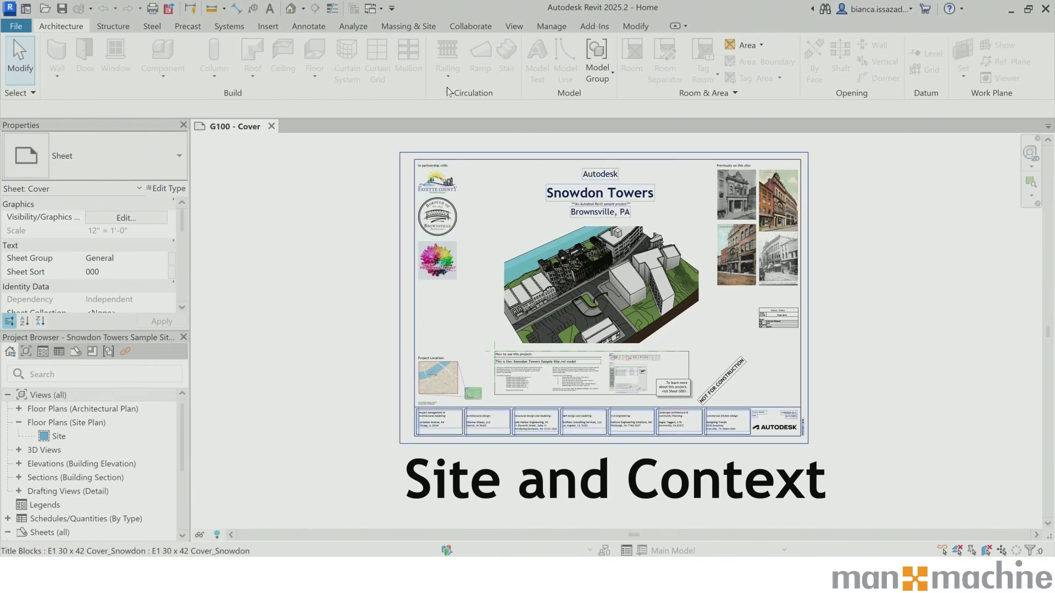
left_click(472, 30)
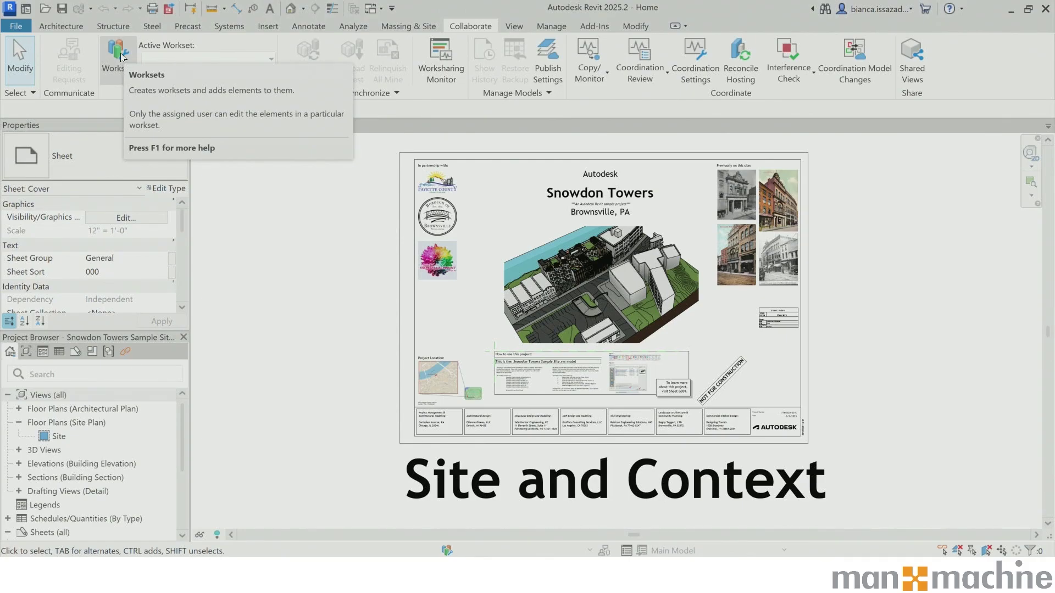
- In Publish Settings, list all views and sheets in the model, include Set 1, and save
left_click(551, 76)
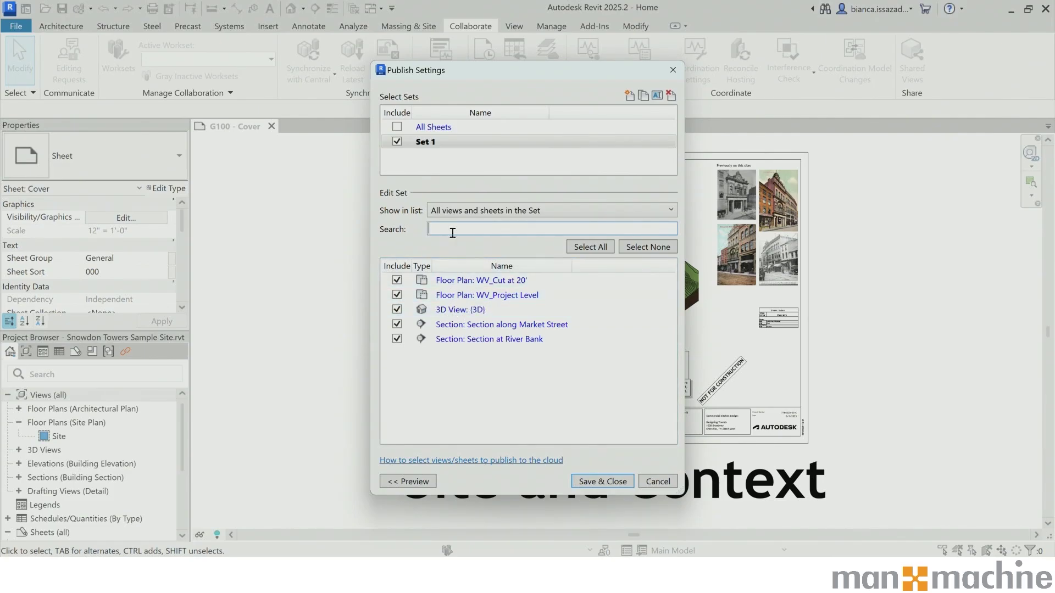
left_click(397, 141)
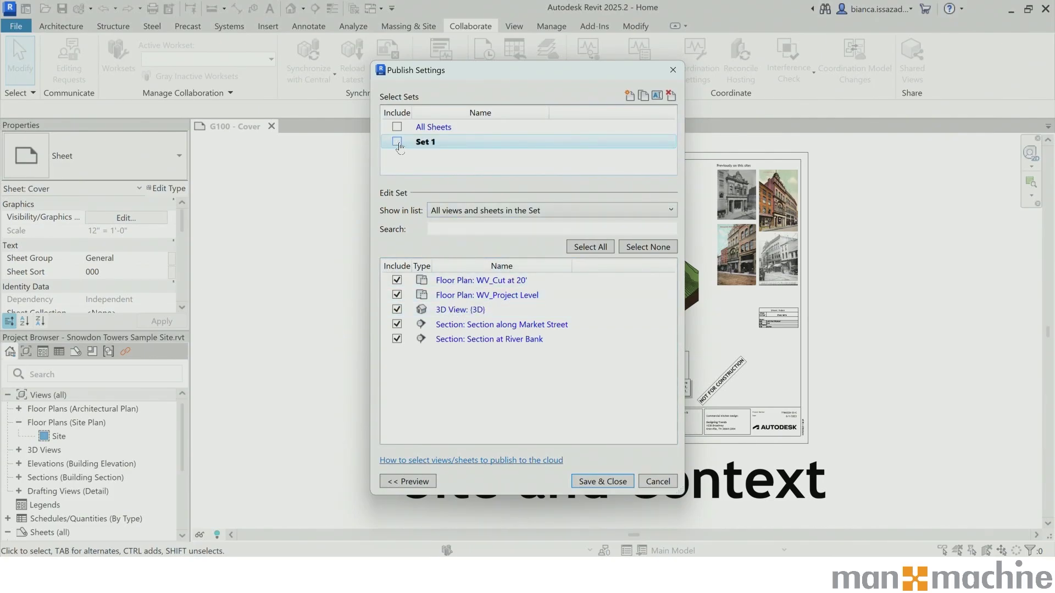
left_click(450, 213)
left_click(444, 324)
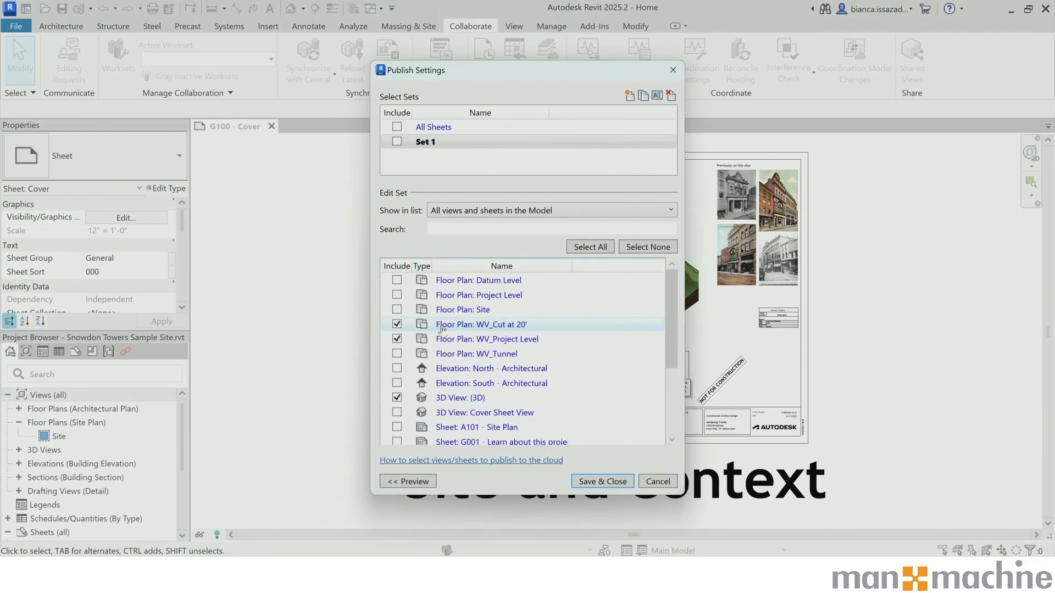
scroll(406, 329, "down", 3)
scroll(423, 338, "up", 3)
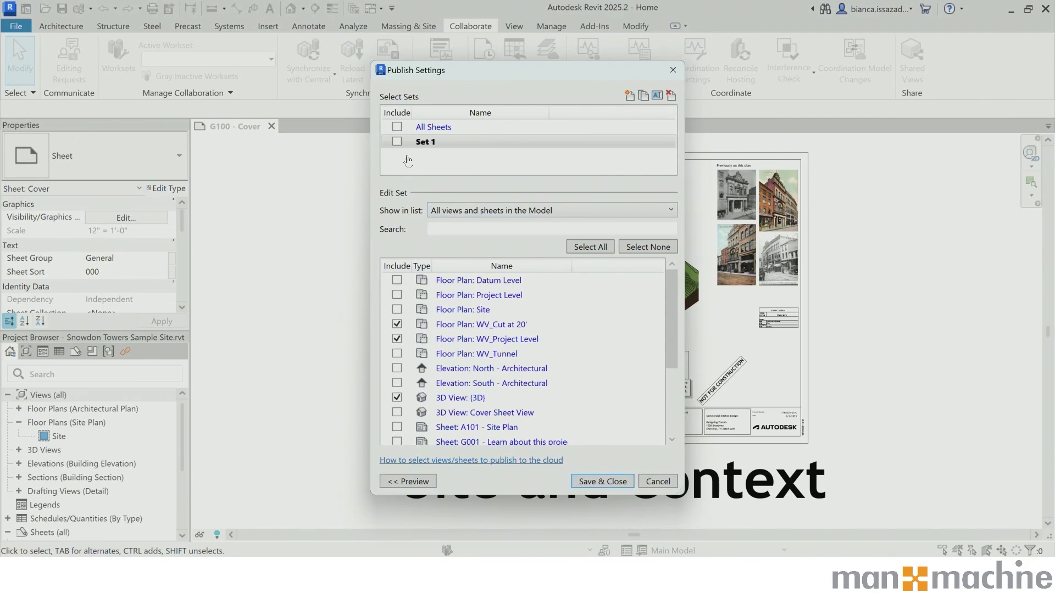
left_click(397, 142)
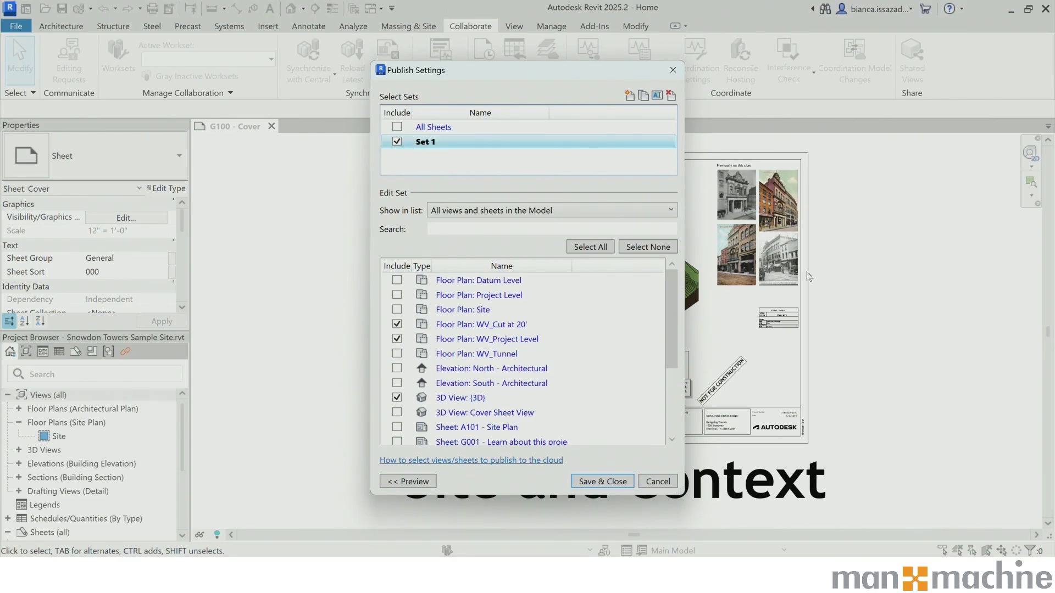
left_click(603, 482)
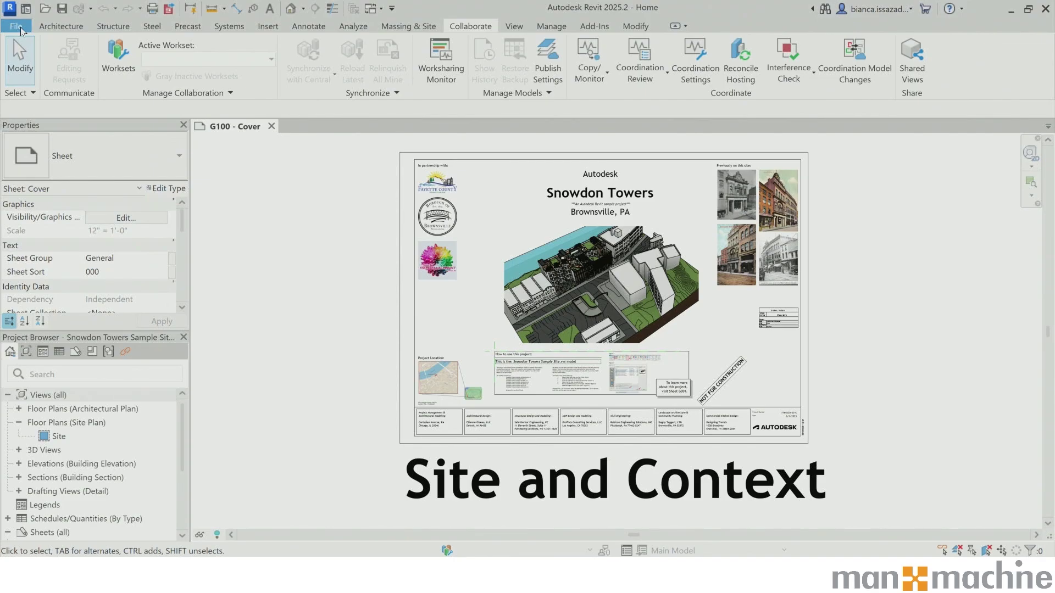
- Check the Cloud Model option under File > Save As, then dismiss the menu
left_click(20, 29)
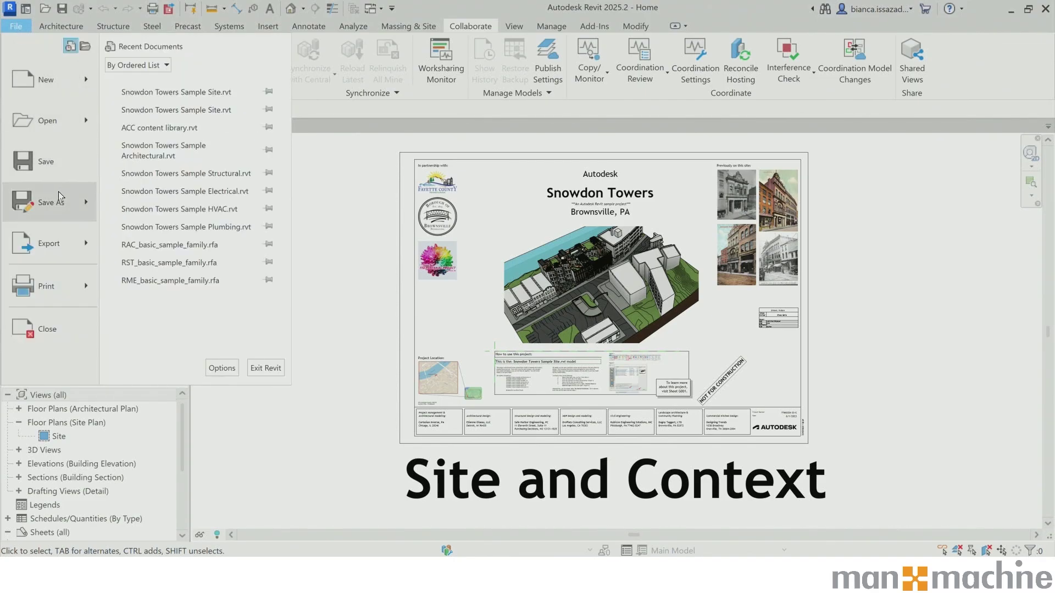
mouse_move(61, 214)
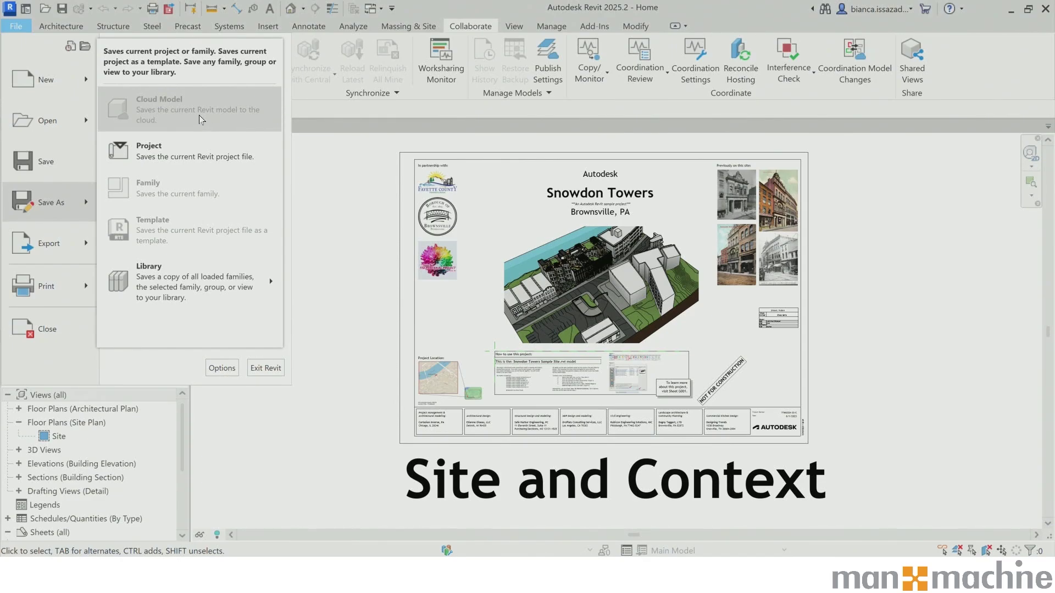
left_click(319, 181)
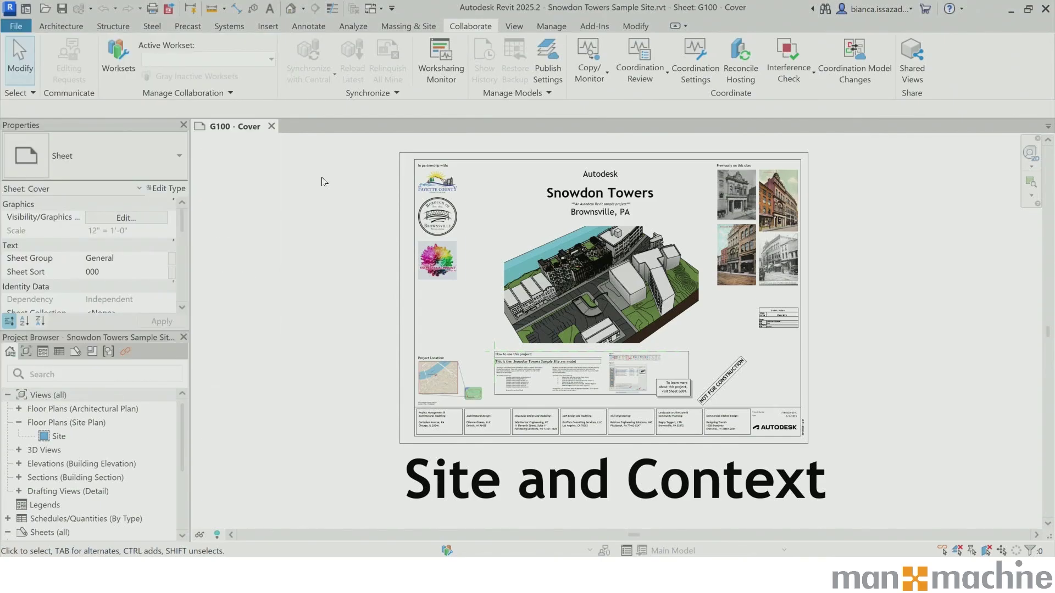
- Start Worksets on the cloud model and tick all three acknowledgements: subscription, irreversibility, local-versus-cloud saves
left_click(119, 62)
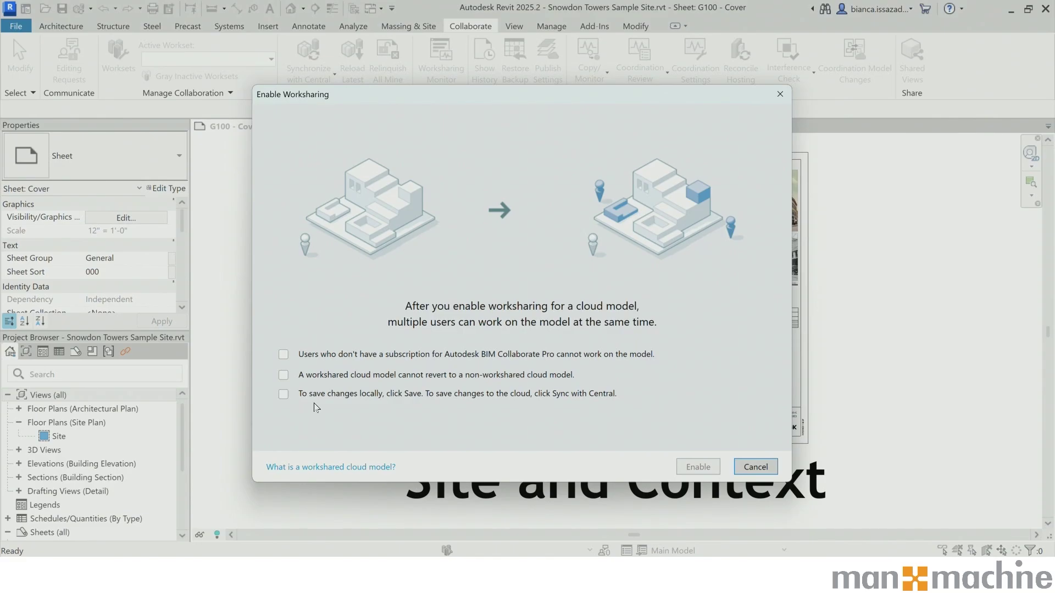
left_click(286, 355)
left_click(285, 376)
left_click(284, 395)
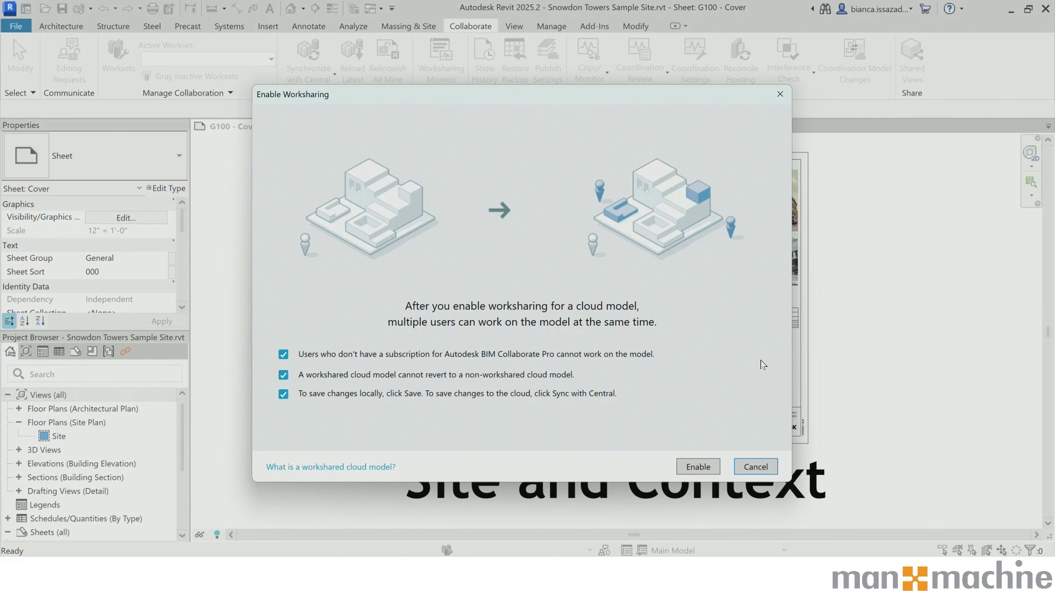
- Enable worksharing and accept the default Workset1 and Shared Views and Levels worksets
left_click(690, 467)
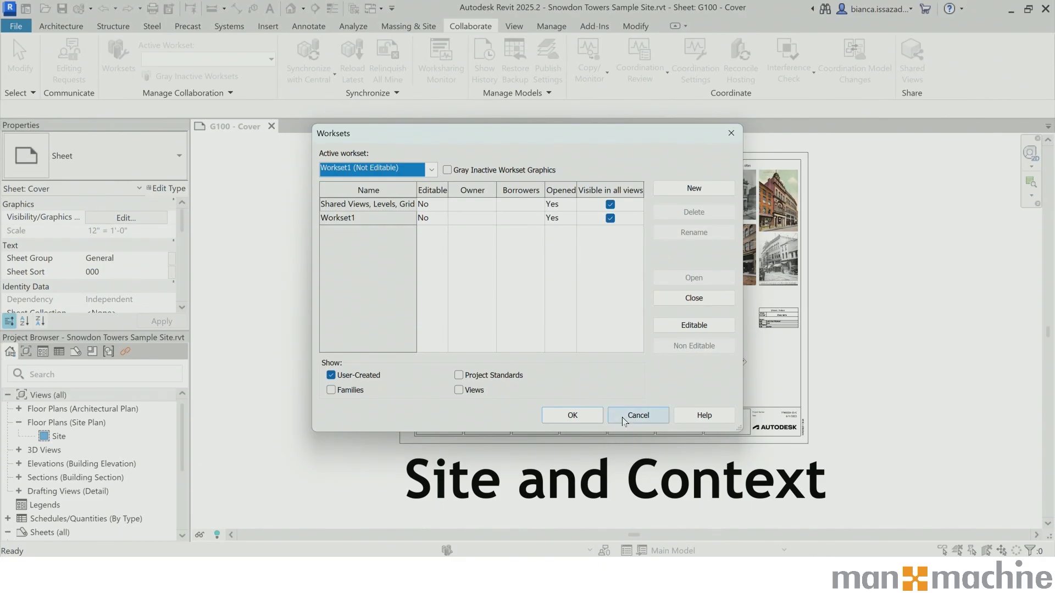
left_click(586, 422)
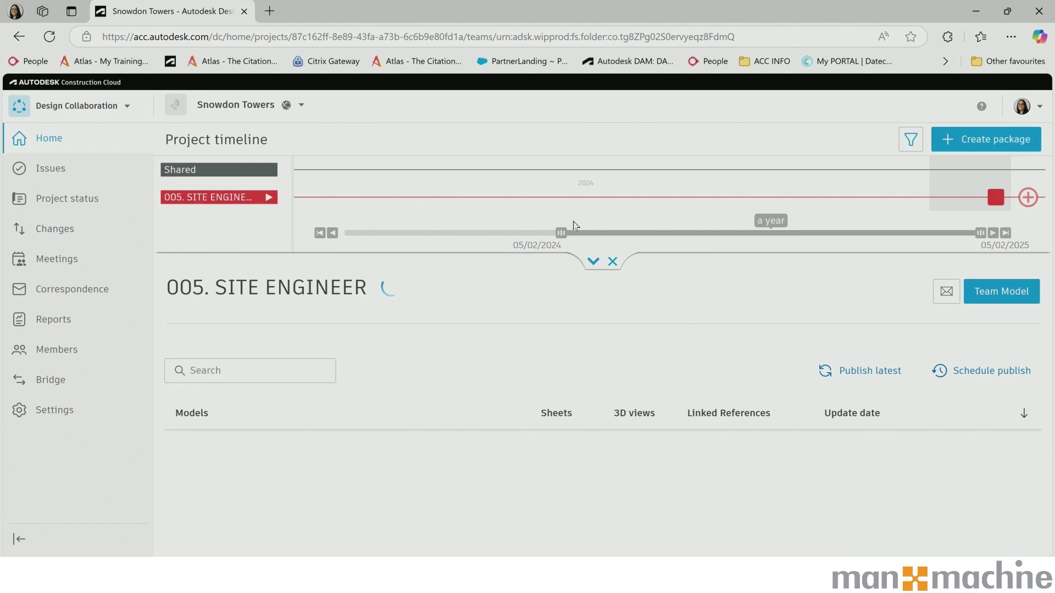
- In Docs, browse 002.WIP to the 005. SITE ENGINEER folder holding Snowdon Towers Sample Site.rvt V4
left_click(88, 107)
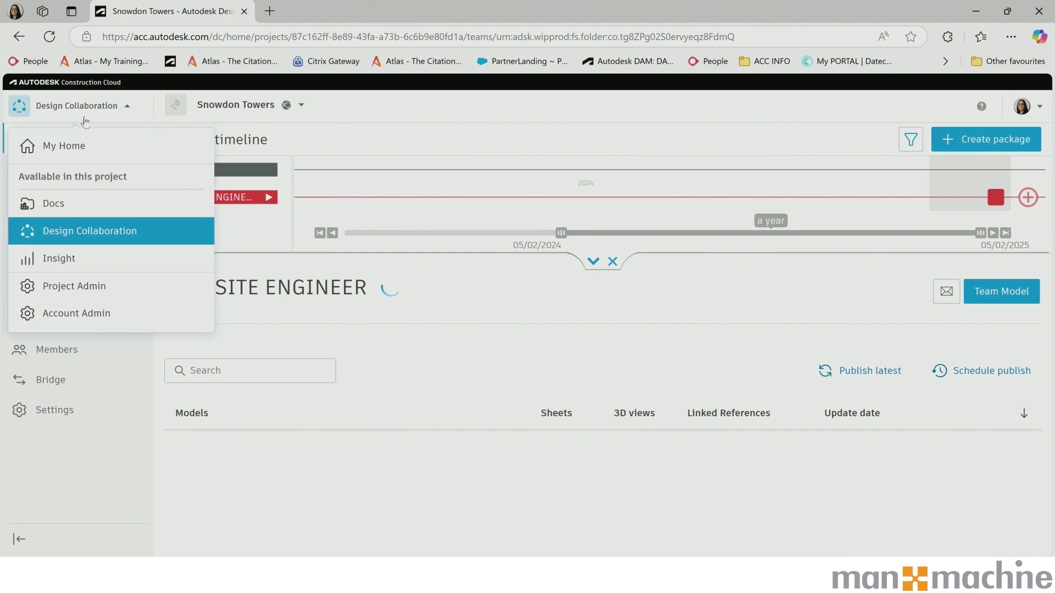
left_click(75, 206)
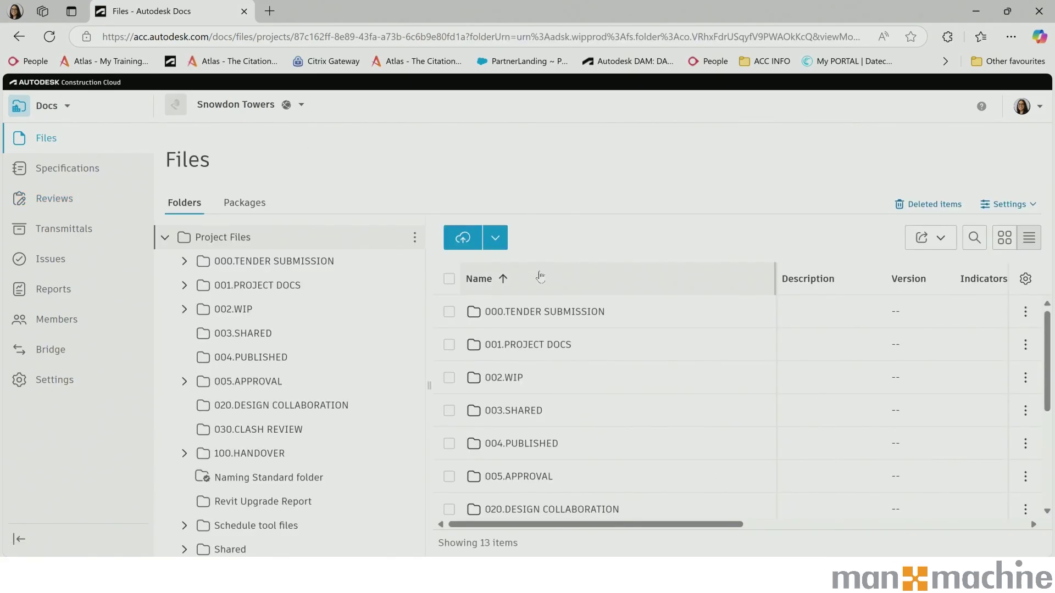
left_click(512, 379)
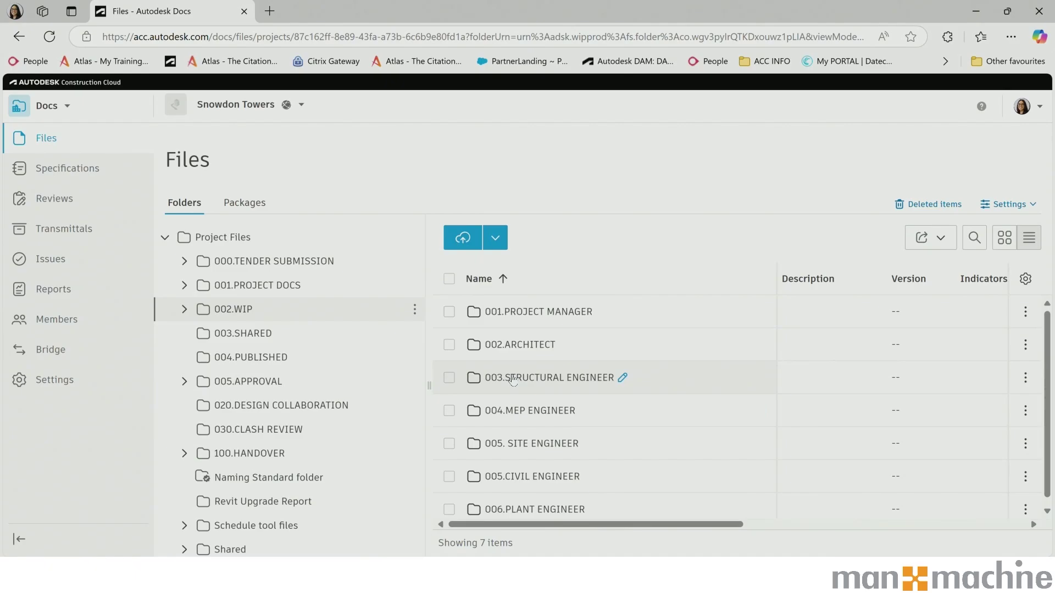
scroll(520, 347, "down", 1)
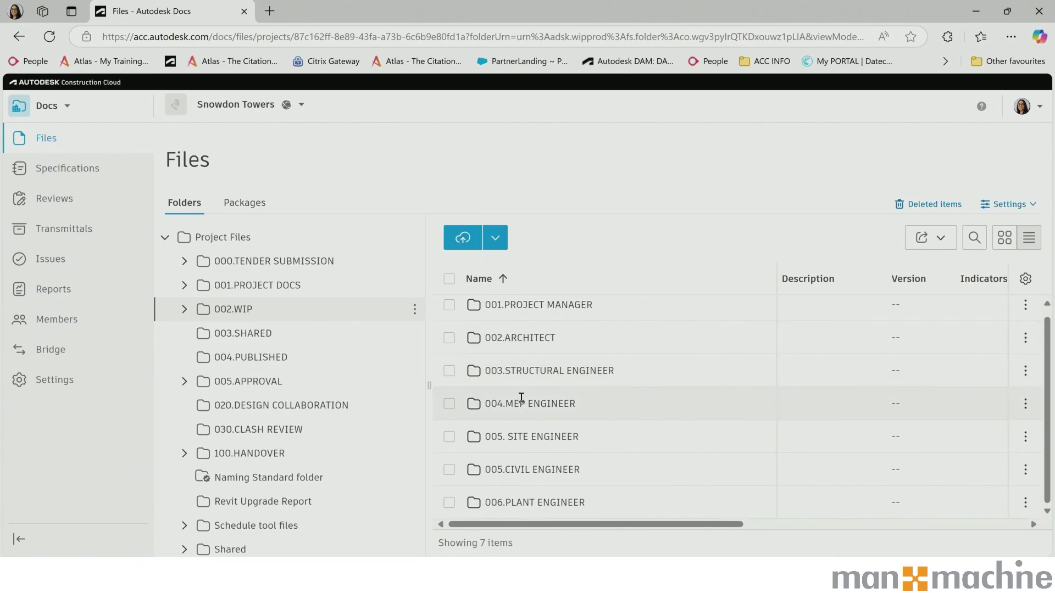
left_click(521, 437)
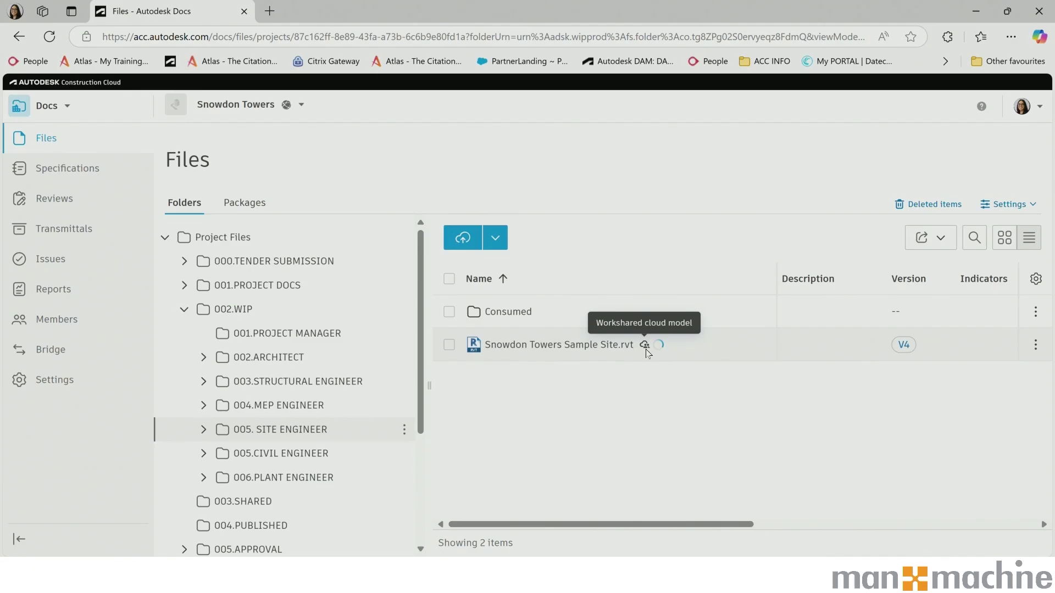
- Display the version history of Snowdon Towers Sample Site.rvt, showing versions V1 through V4
left_click(904, 345)
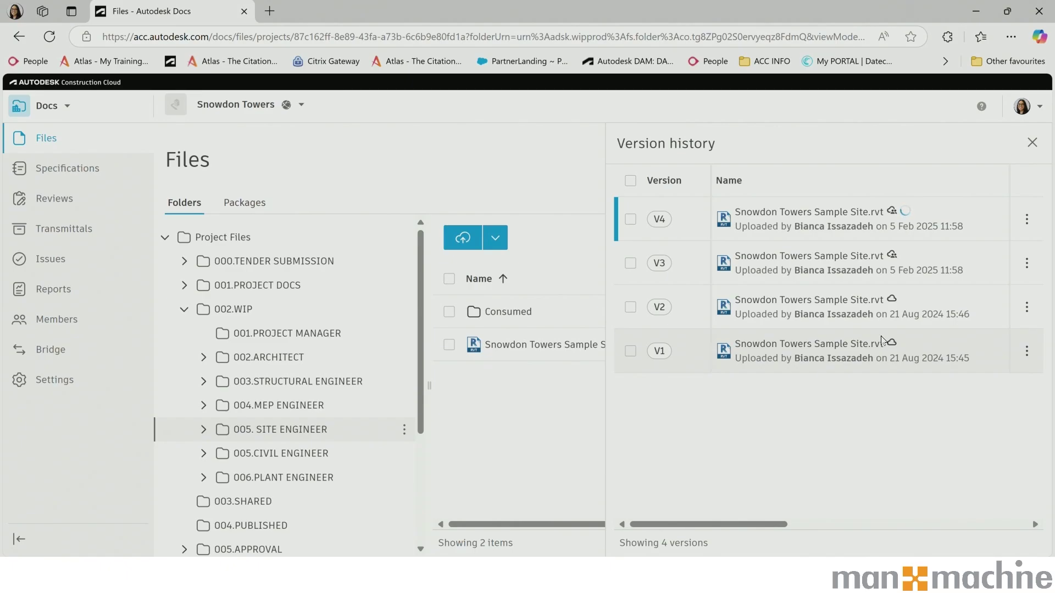
left_click(58, 107)
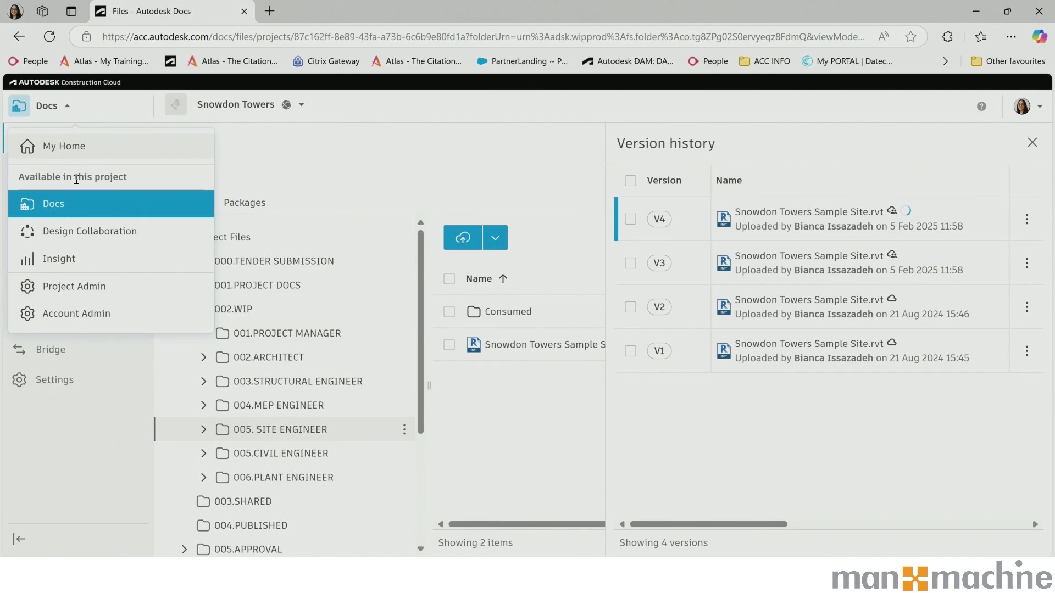
- In Design Collaboration, expand the timeline and inspect the 05/02/2025 Snowdon Towers Sample Site.rvt (v4) package
left_click(80, 236)
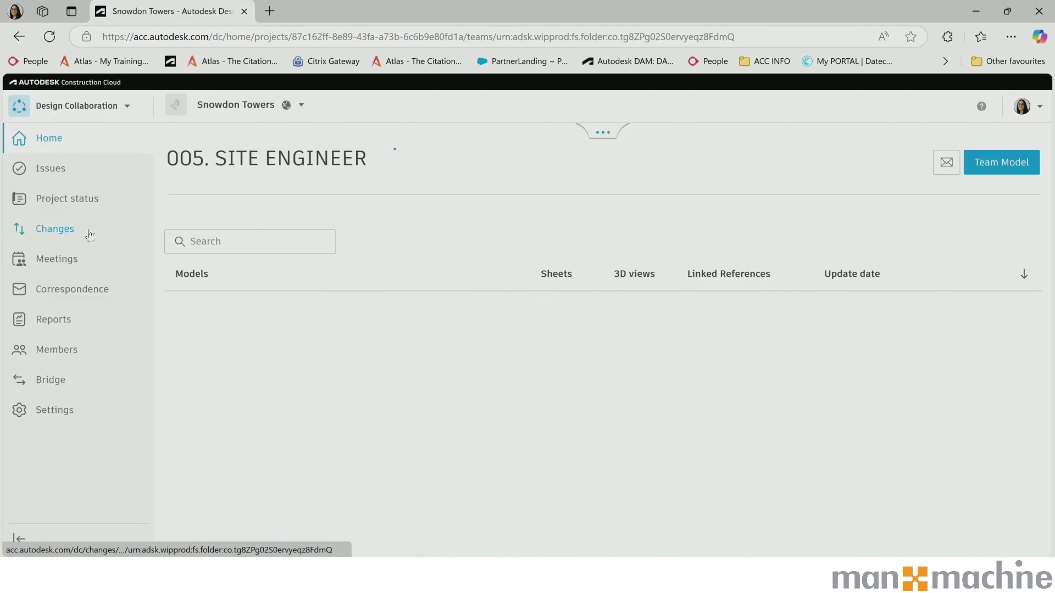
left_click(602, 132)
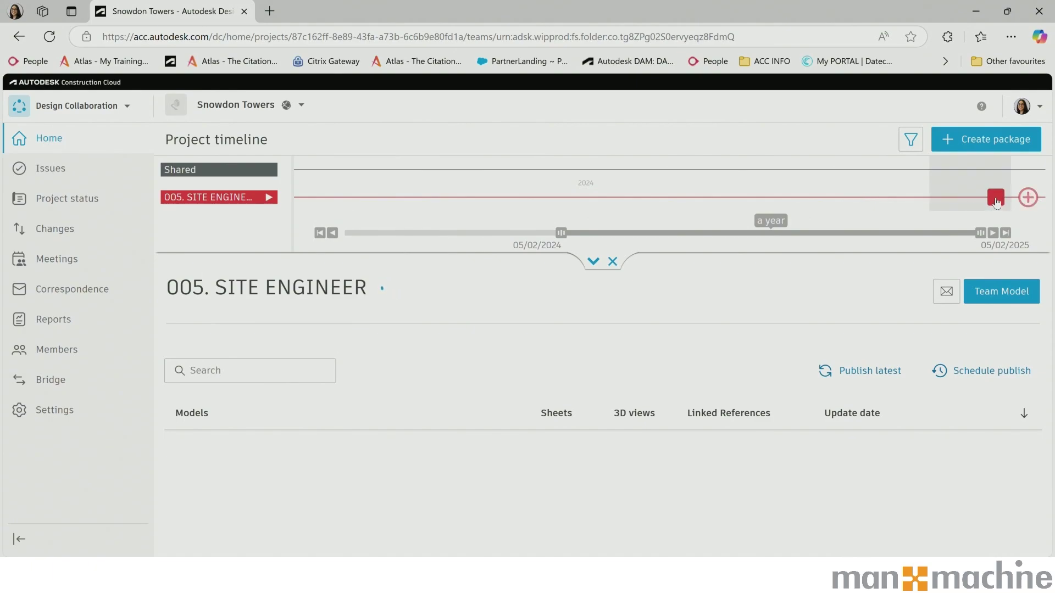
mouse_move(997, 202)
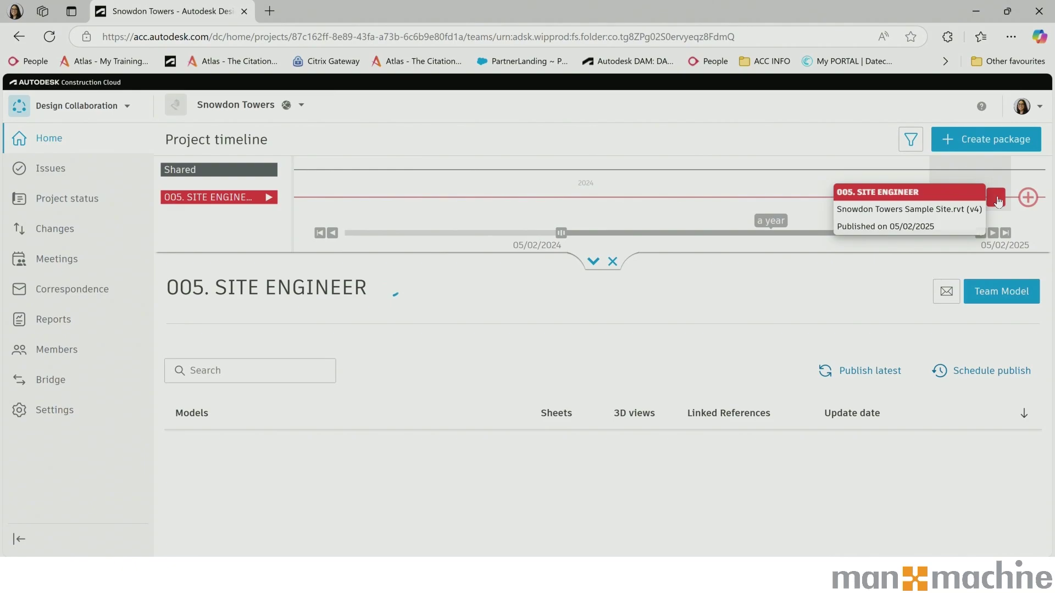
left_click(997, 201)
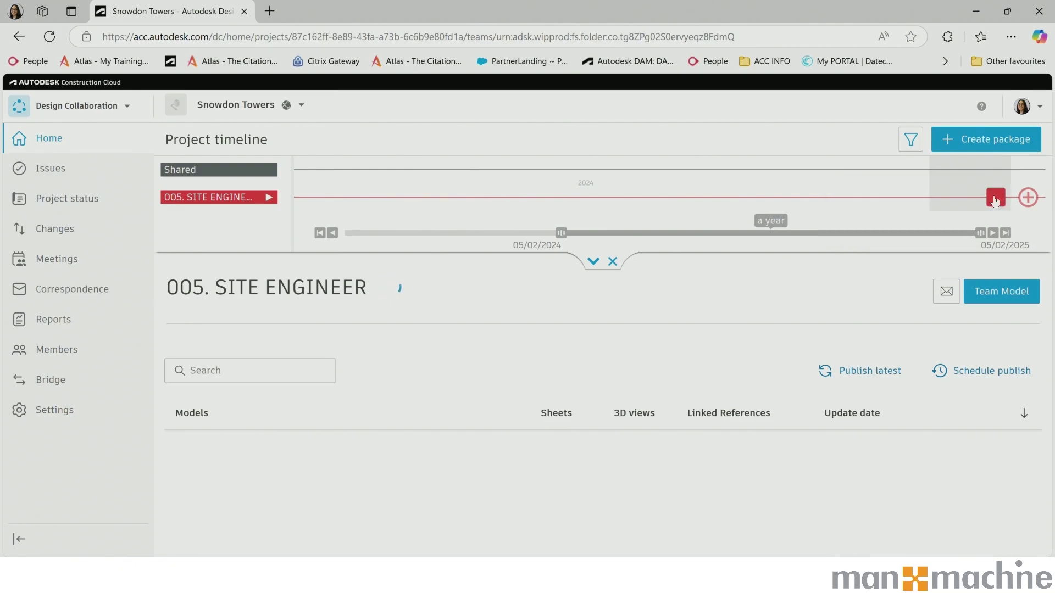
mouse_move(996, 201)
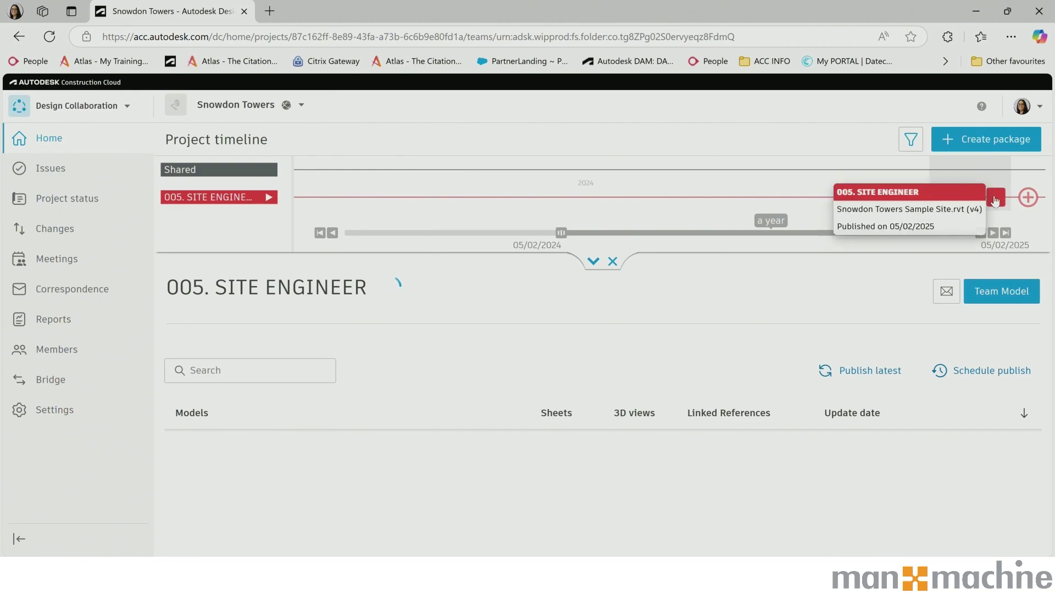